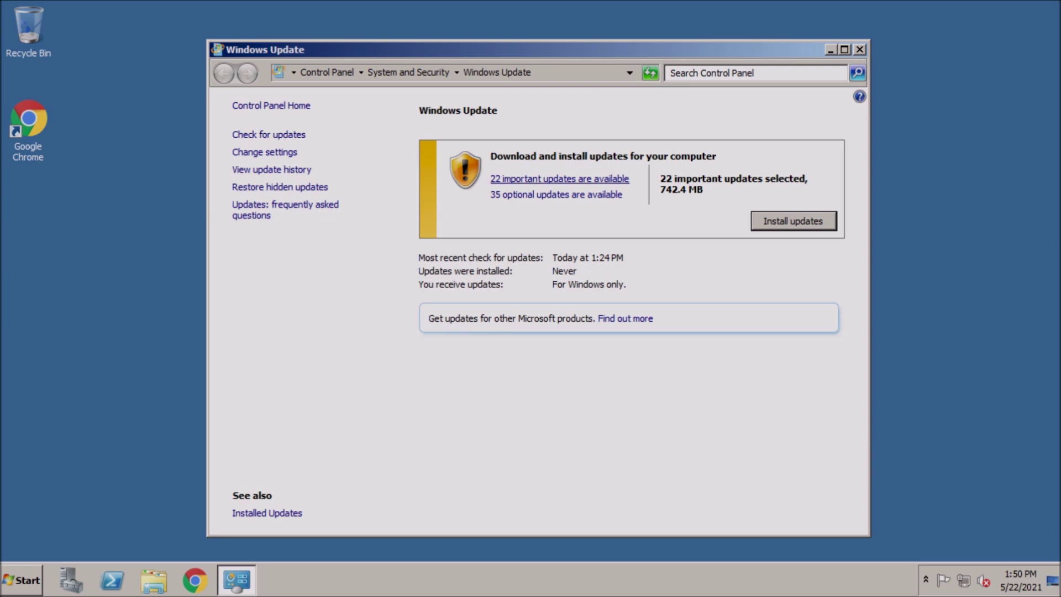
pyautogui.click(560, 179)
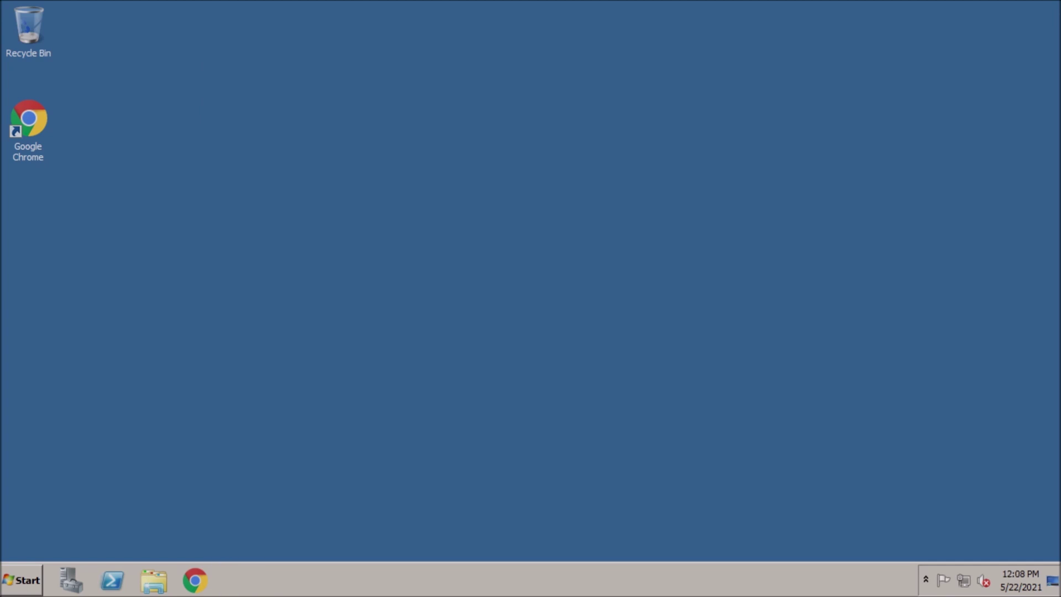
# Step: Search for "windows up" and open Windows Update
pyautogui.press('super')
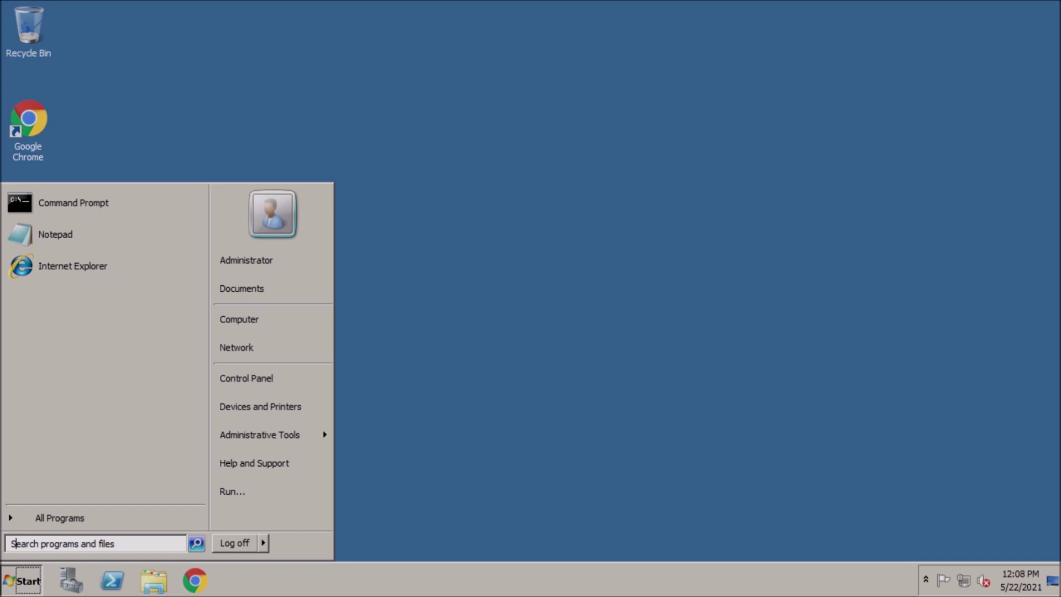
pyautogui.write('windows up')
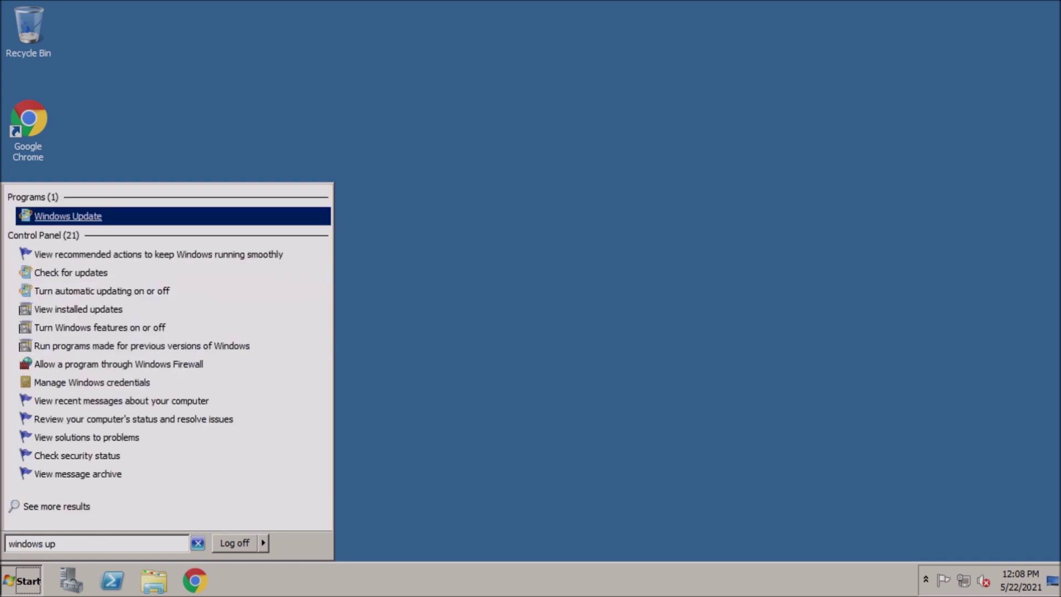
pyautogui.press('Return')
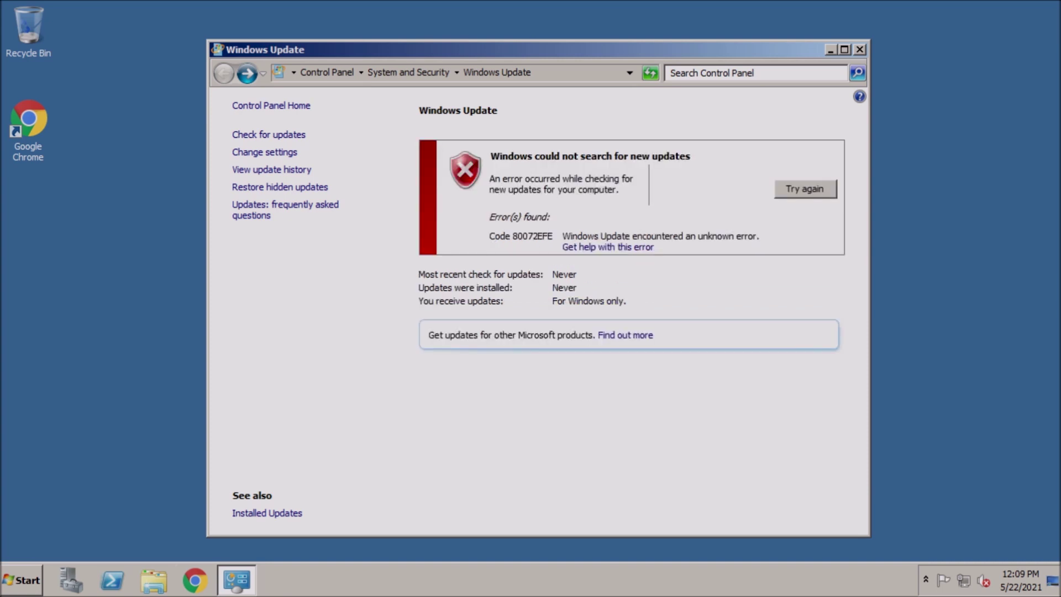
# Step: Switch to Google Chrome, load Microsoft's SHA-2 code signing support update article and follow its Microsoft Update Catalog link for KB4474419
pyautogui.click(195, 579)
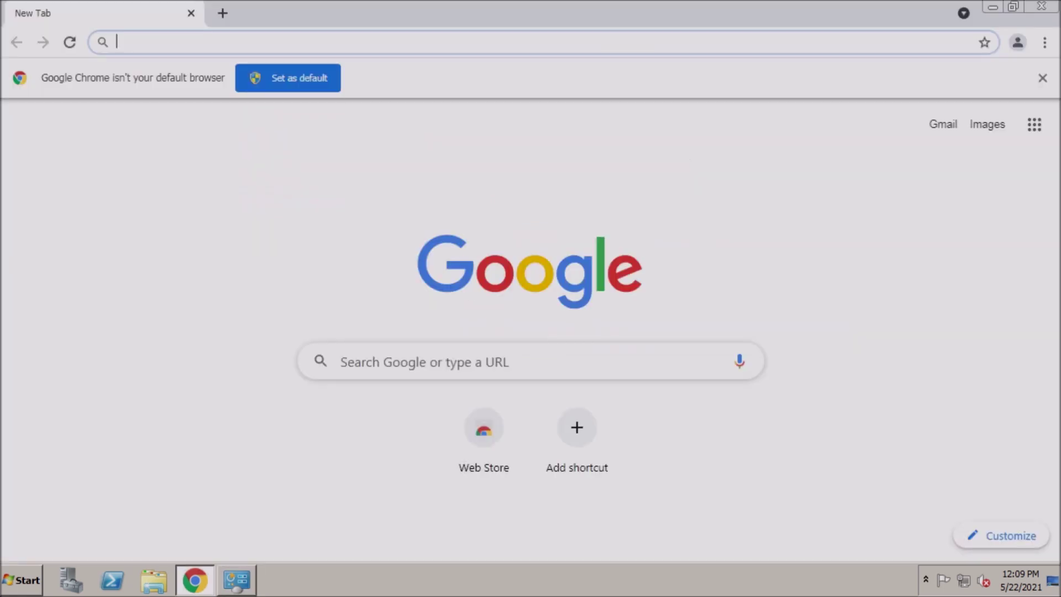
pyautogui.rightClick(254, 42)
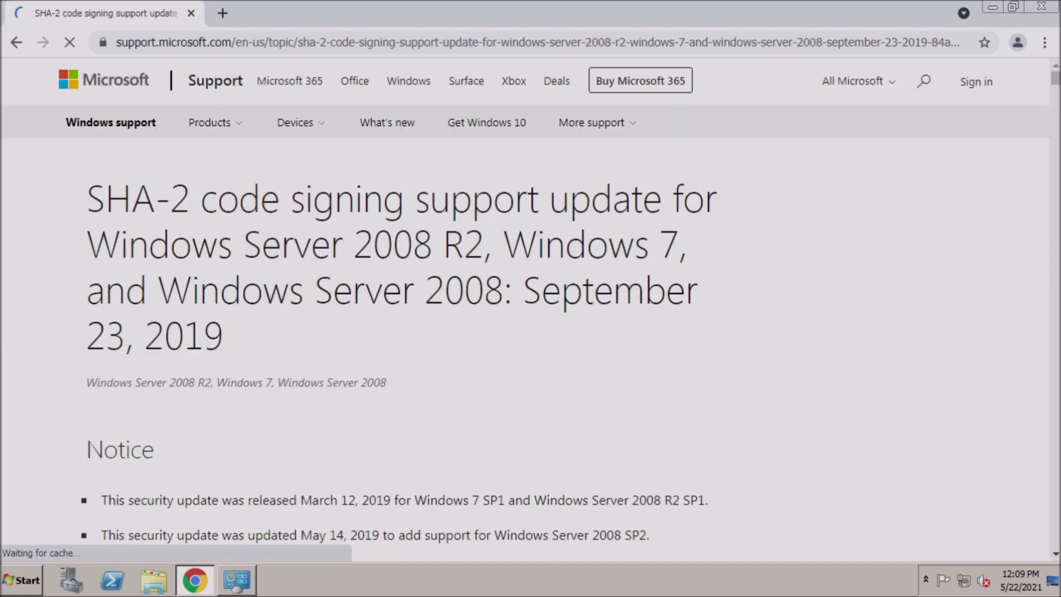
pyautogui.scroll(-6, 525, 309)
pyautogui.scroll(-7, 484, 469)
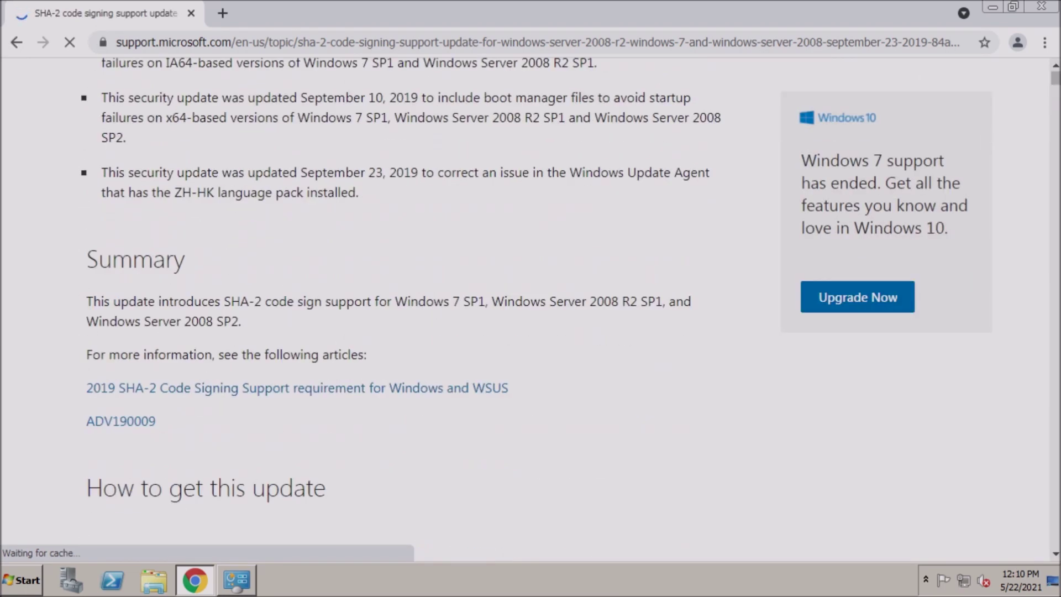
pyautogui.click(484, 469)
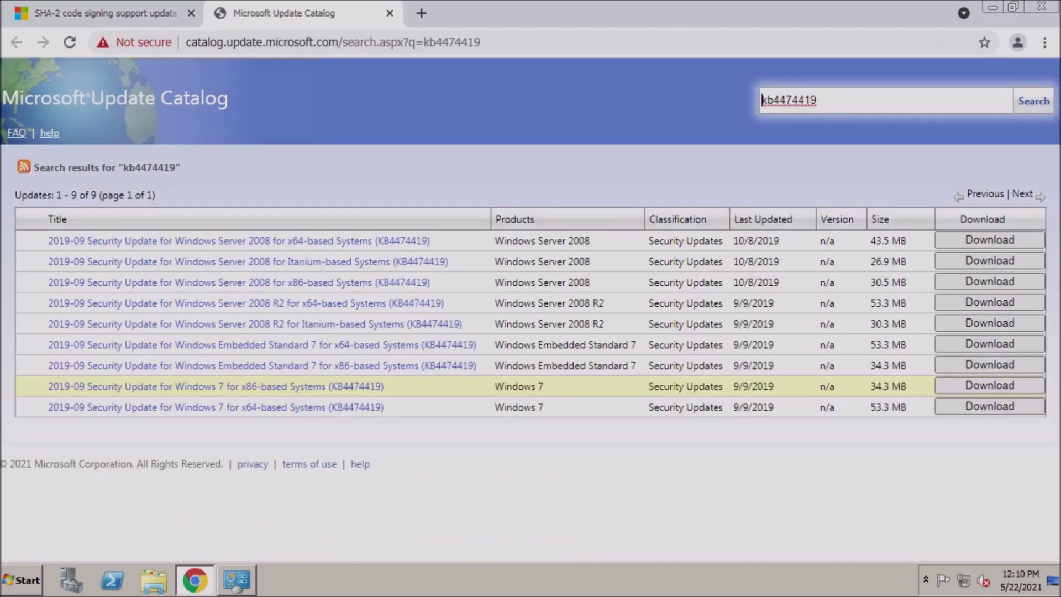
# Step: Download the KB4474419 security update for Windows Server 2008 R2 x64-based systems and install it
pyautogui.click(989, 302)
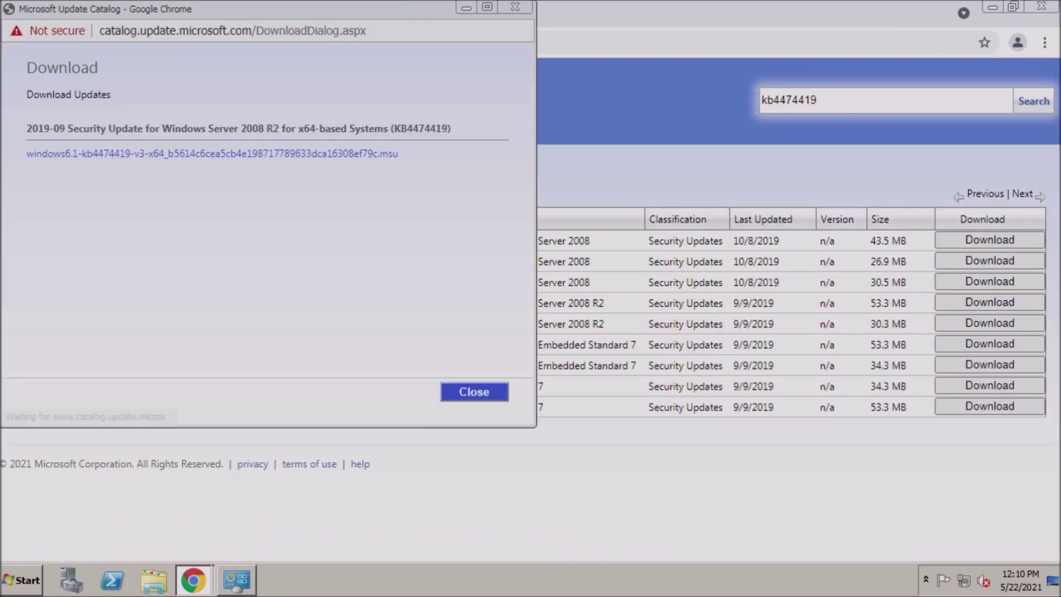
pyautogui.click(212, 153)
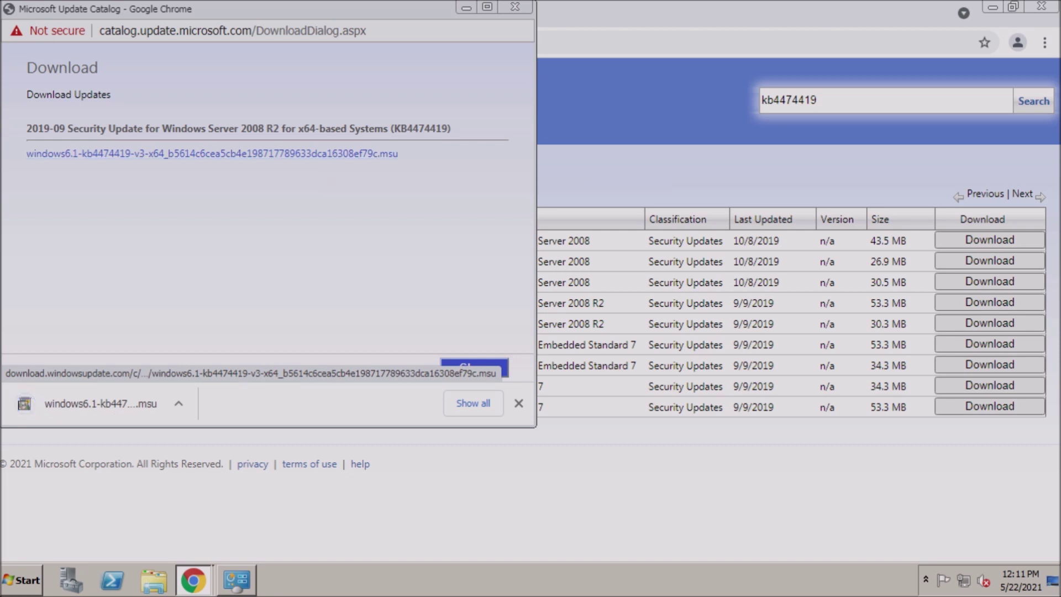
pyautogui.click(100, 404)
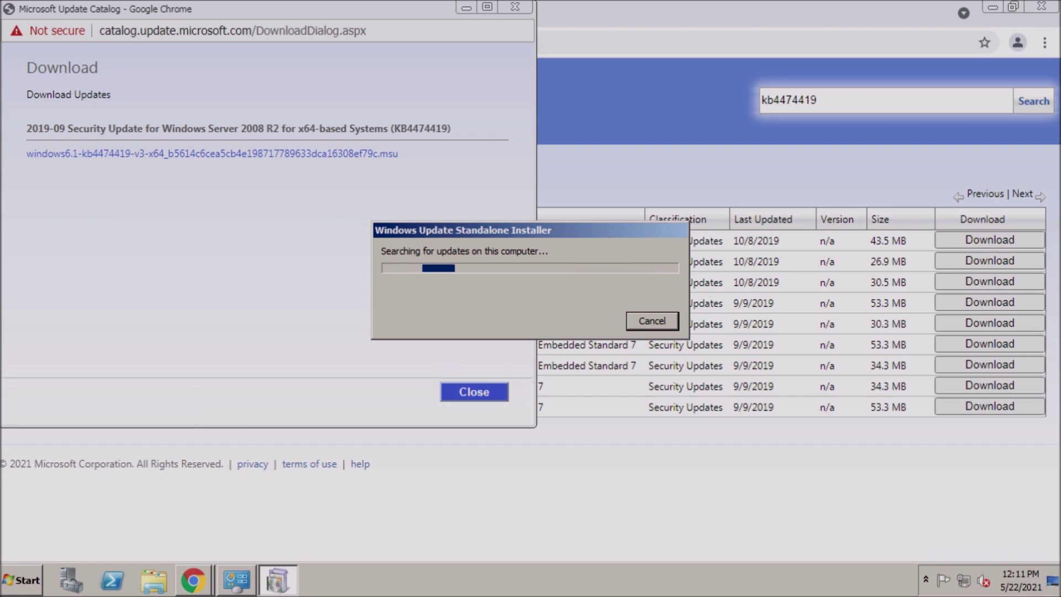
pyautogui.press('Return')
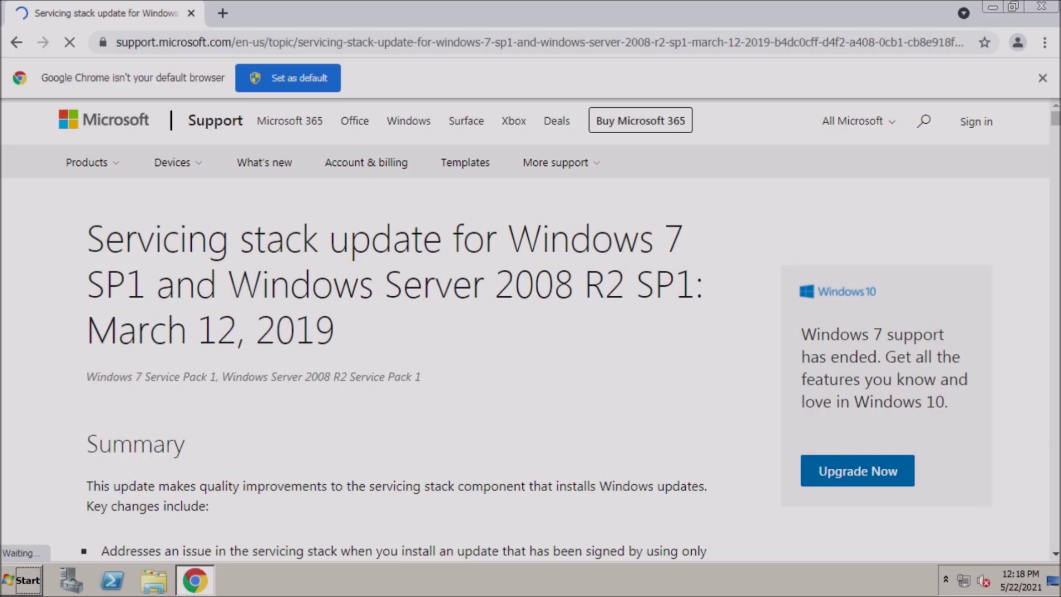
# Step: Follow the Microsoft Update Catalog link for KB4490628 in the March 12, 2019 servicing stack update article
pyautogui.scroll(-6, 530, 331)
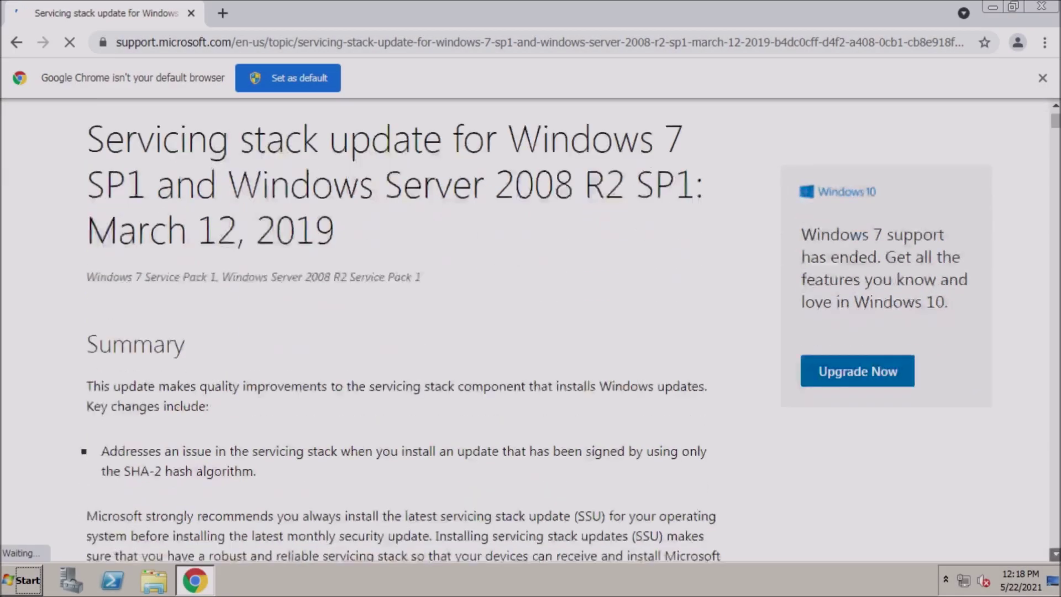
pyautogui.scroll(-10, 531, 332)
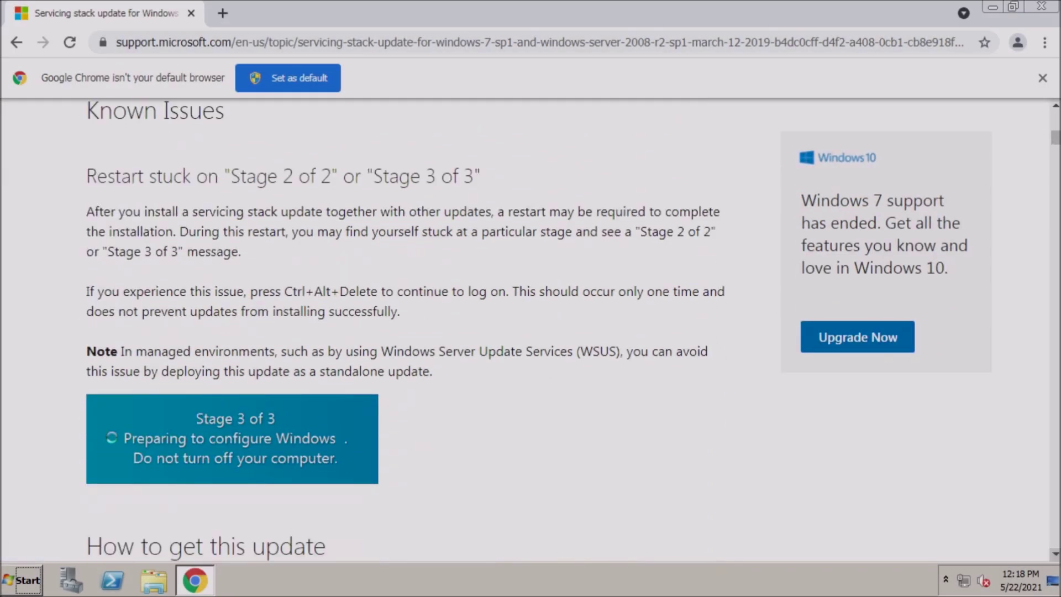
pyautogui.scroll(-3, 531, 332)
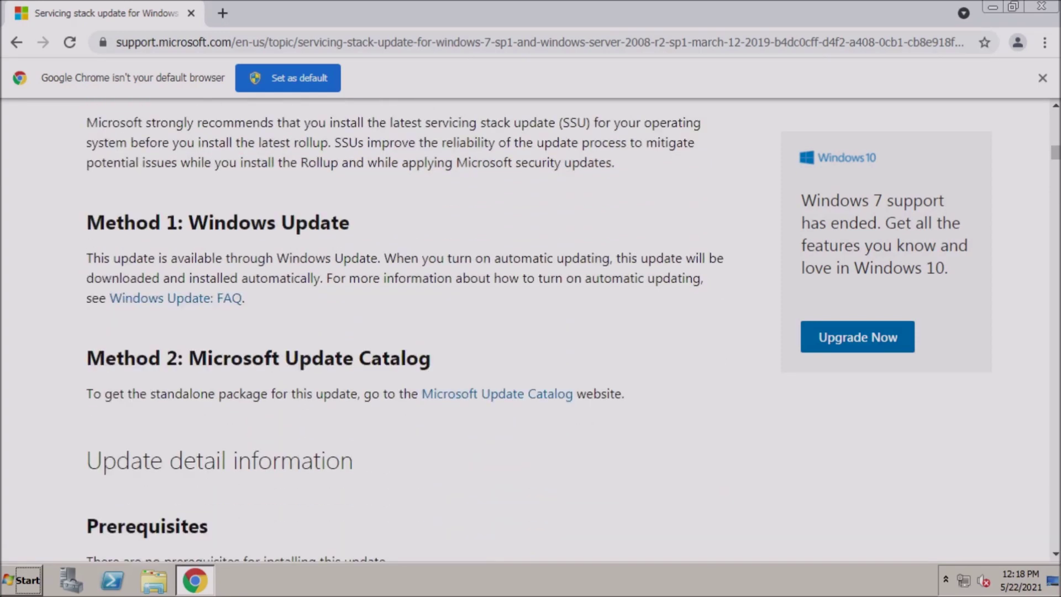
pyautogui.click(491, 396)
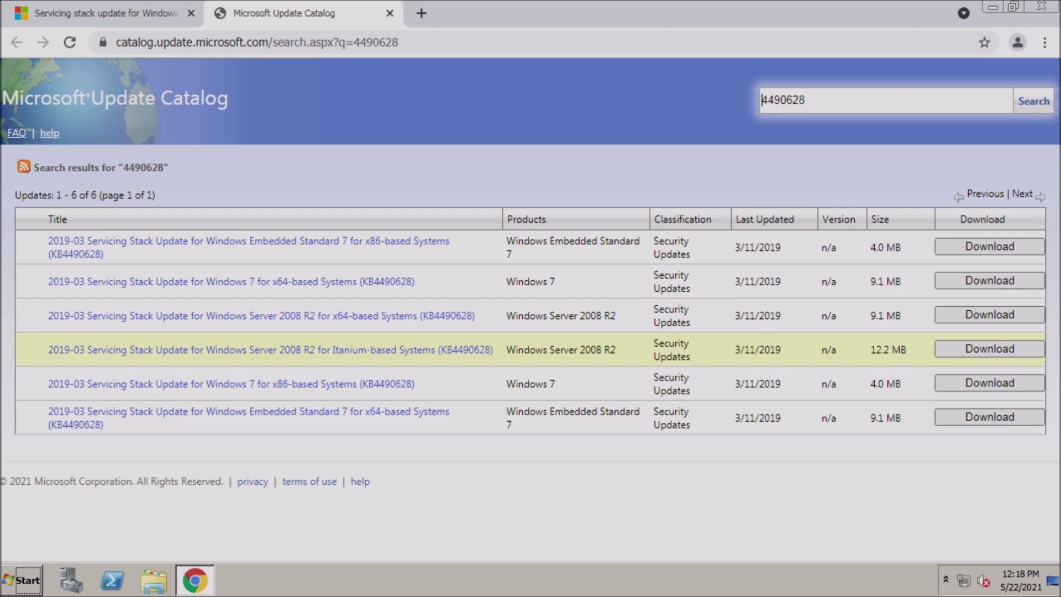
# Step: Download the KB4490628 servicing stack update for Windows Server 2008 R2 x64-based systems, keep the file, install it and close the installer
pyautogui.click(989, 315)
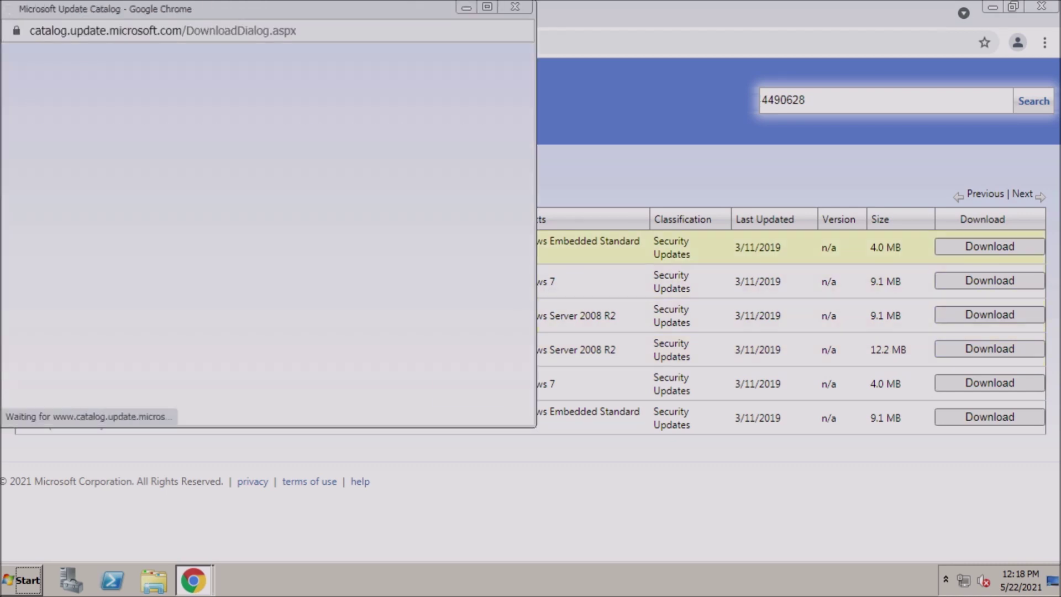
pyautogui.click(205, 154)
pyautogui.click(258, 404)
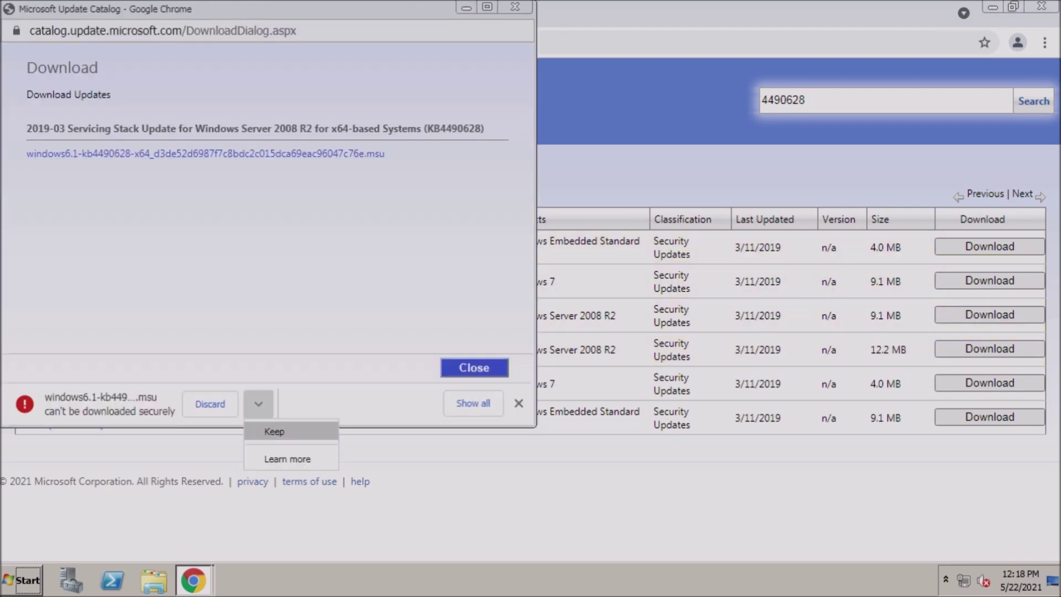
pyautogui.click(271, 431)
pyautogui.click(100, 403)
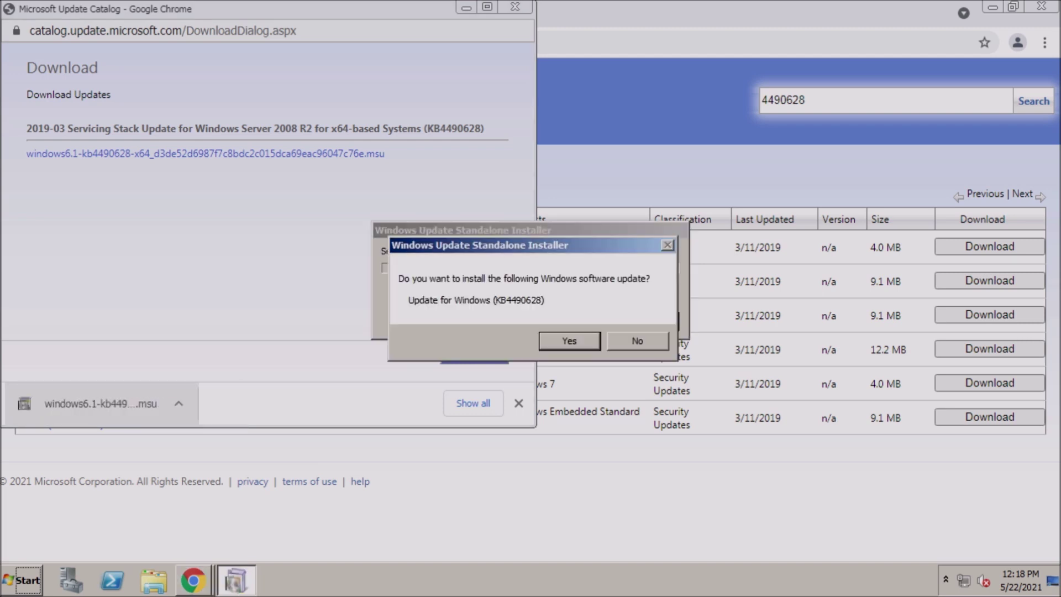
pyautogui.press('Return')
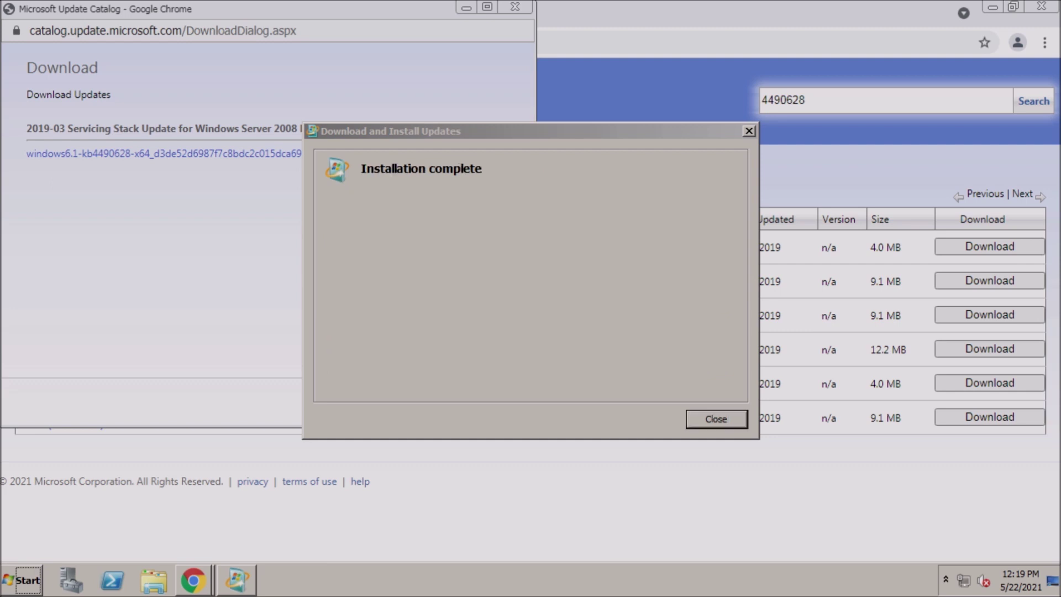
pyautogui.press('Return')
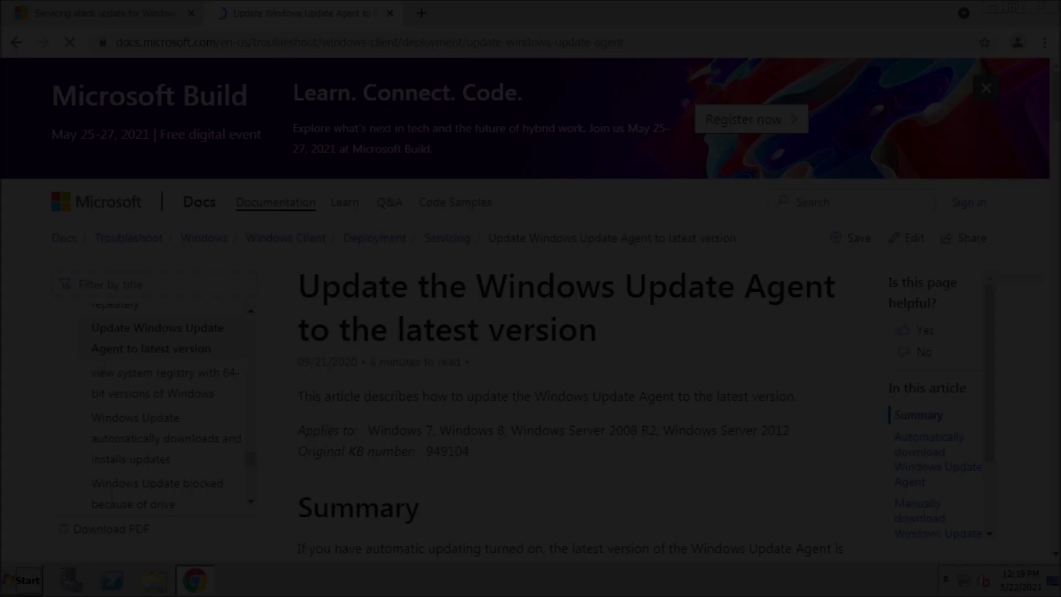
# Step: Download the stand-alone Windows Update Agent package for x64-based Windows Server 2008 R2 SP1 from the Microsoft Docs article and keep the file
pyautogui.scroll(-11, 573, 310)
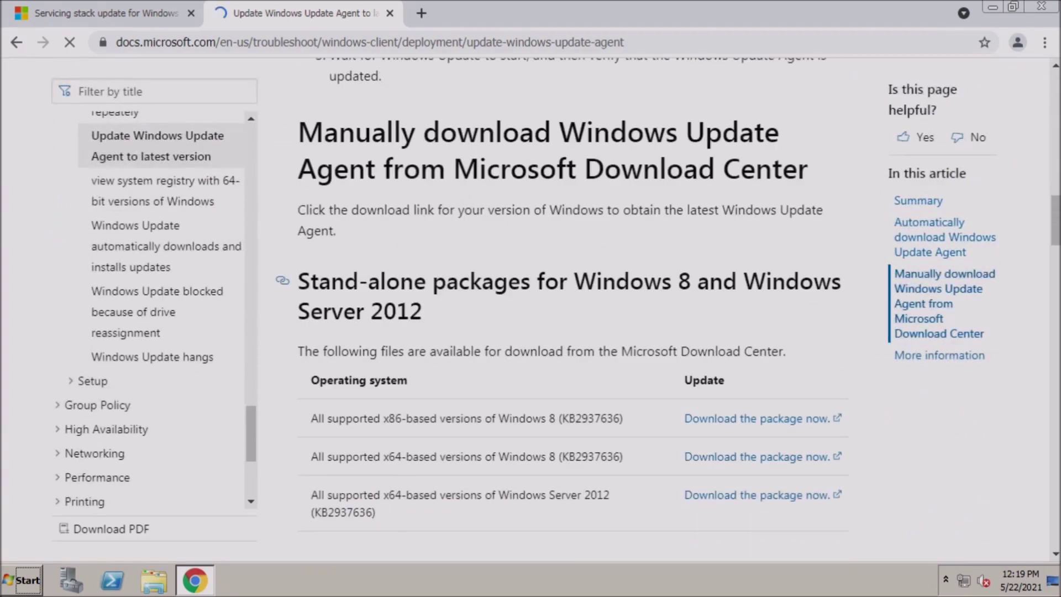
pyautogui.scroll(-8, 572, 310)
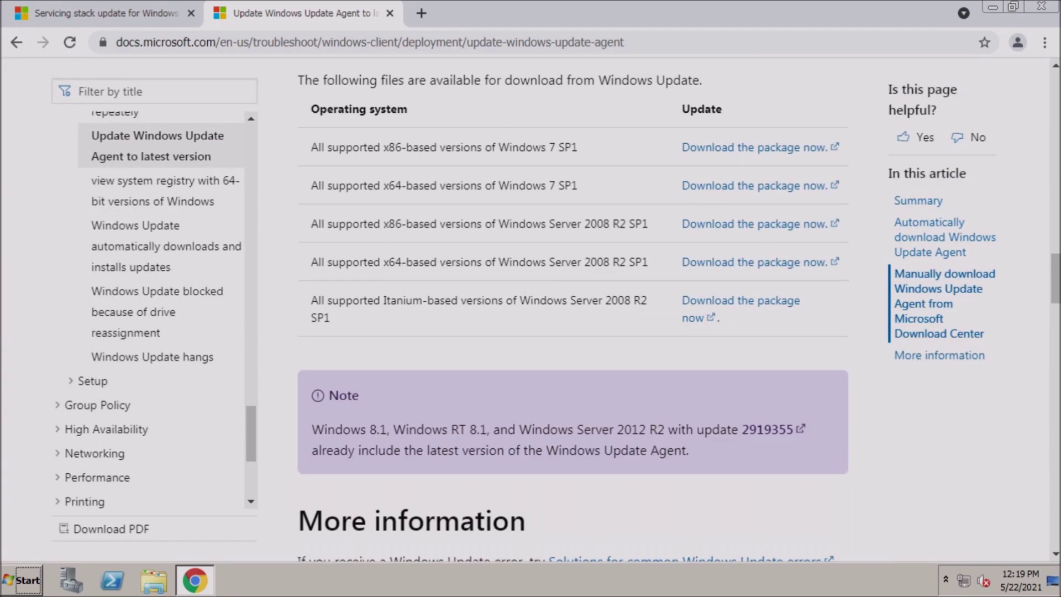
pyautogui.click(254, 540)
pyautogui.click(273, 497)
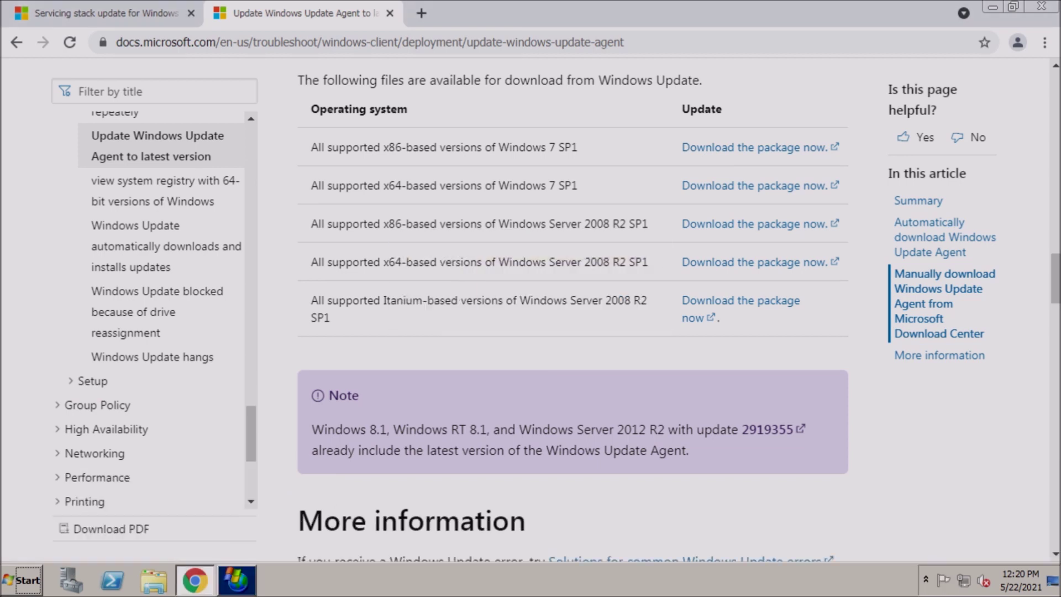
# Step: Install the Windows Update Agent, agreeing to the license terms, and finish the installer
pyautogui.click(430, 426)
pyautogui.scroll(-4, 338, 300)
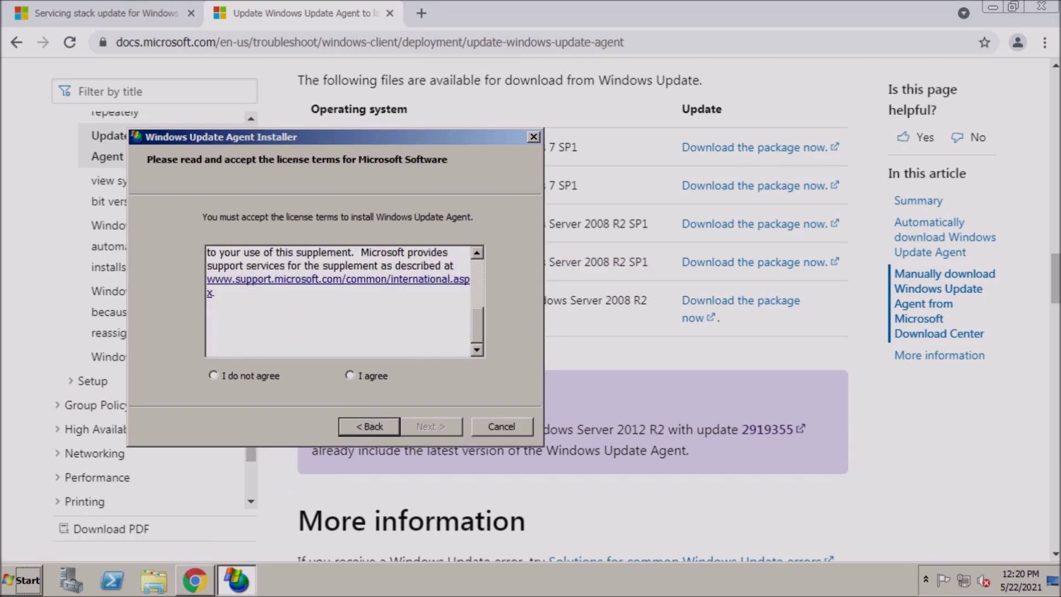
pyautogui.click(350, 375)
pyautogui.press('Return')
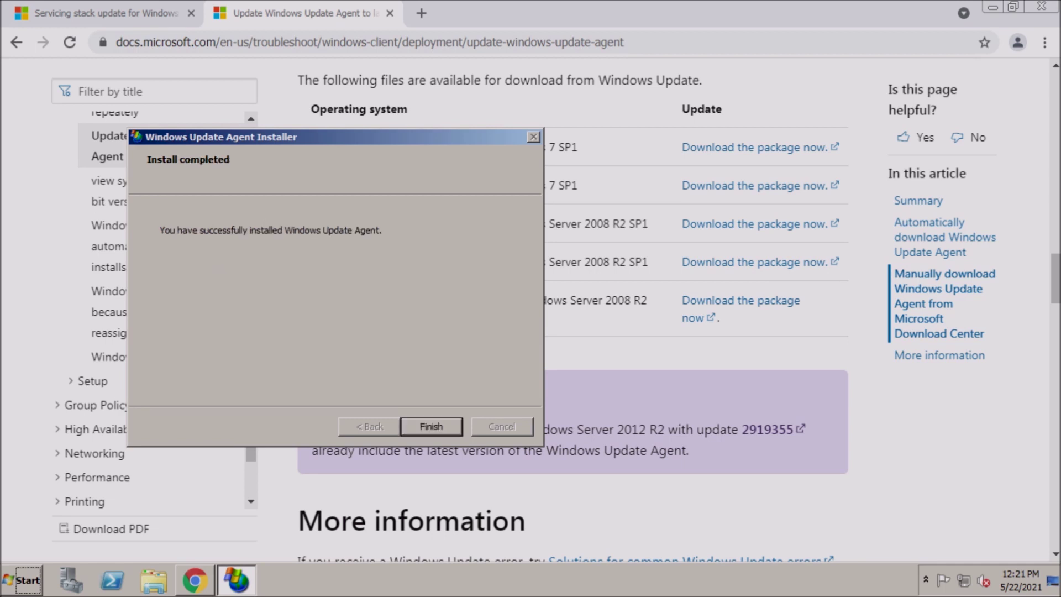
pyautogui.press('Return')
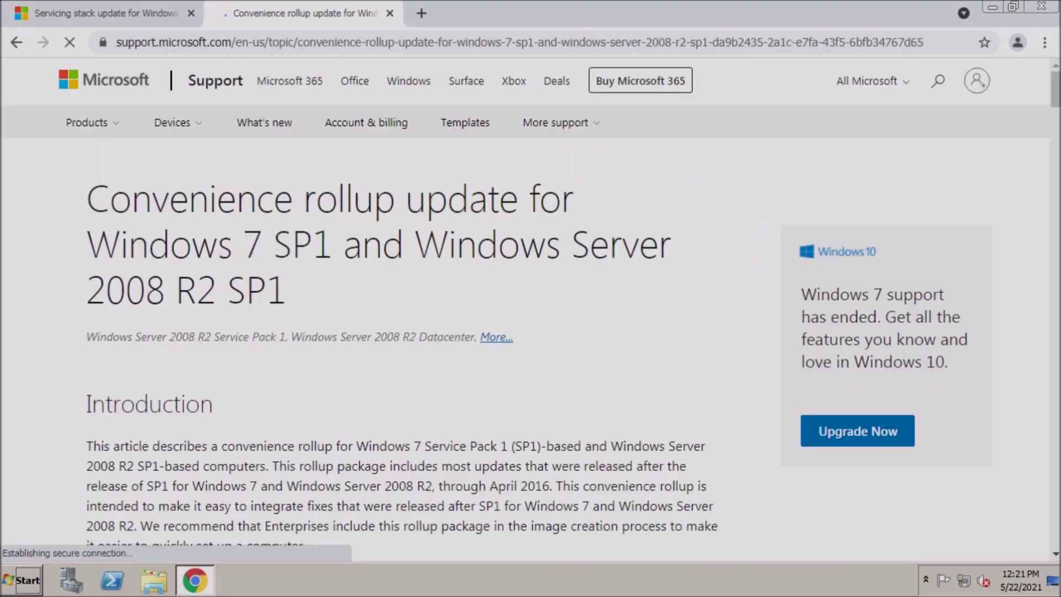
# Step: Follow the Microsoft Update Catalog link for KB3125574 in the convenience rollup update article
pyautogui.scroll(-15, 525, 310)
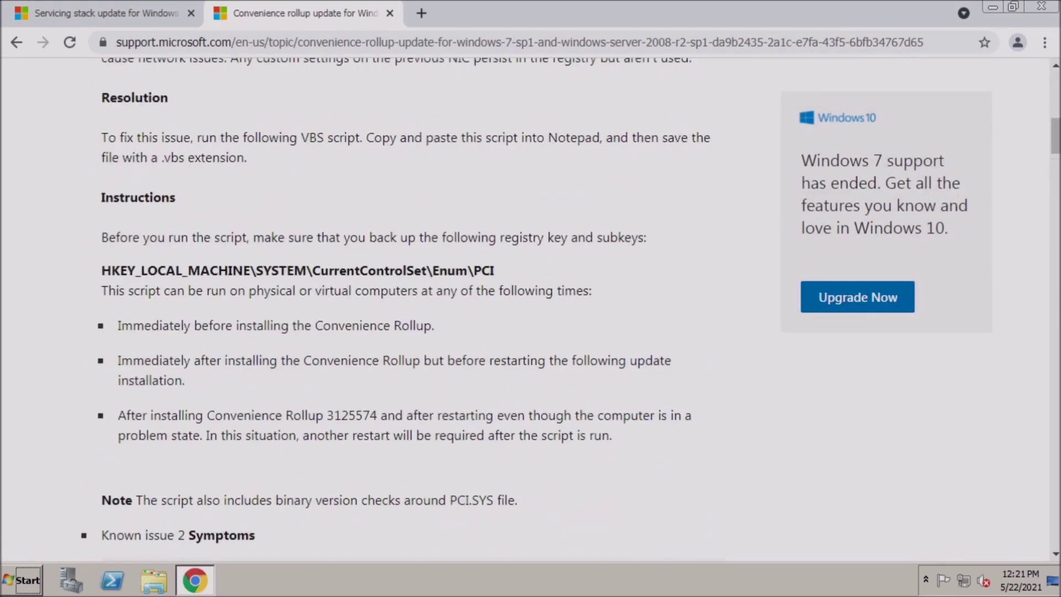
pyautogui.scroll(-20, 402, 310)
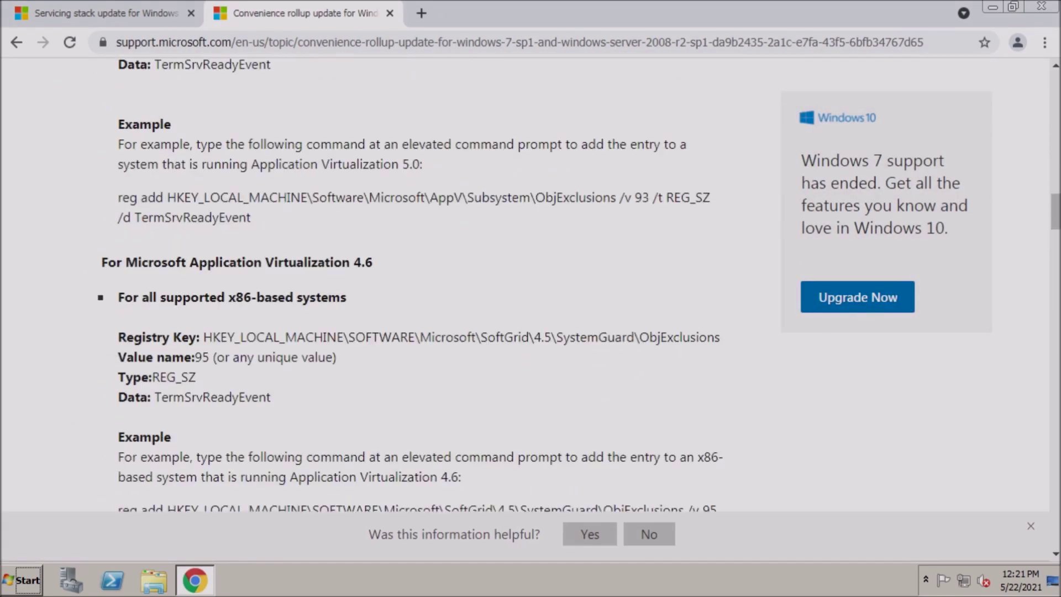
pyautogui.scroll(-20, 402, 309)
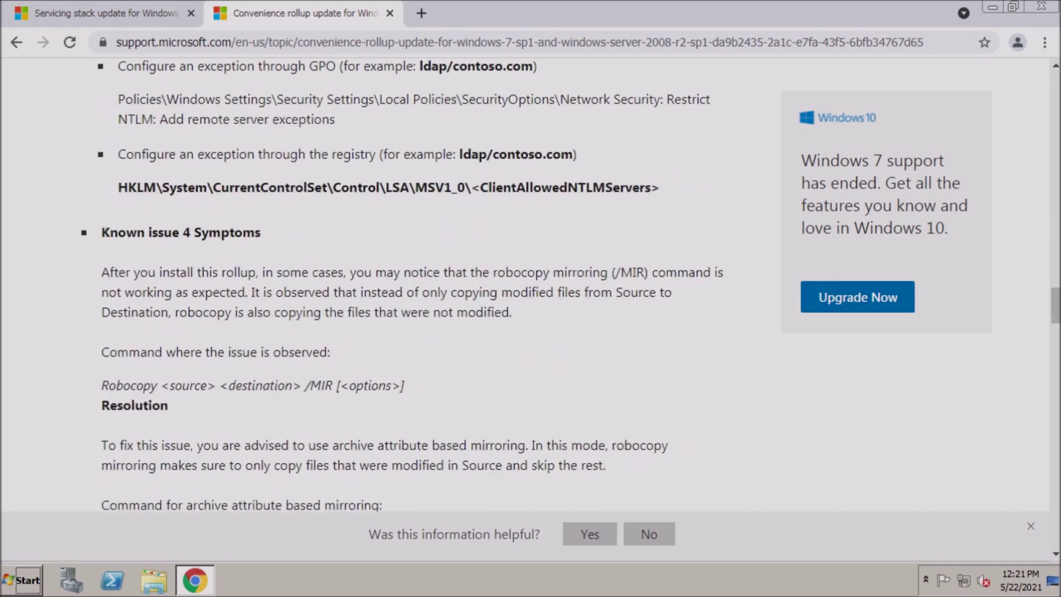
pyautogui.scroll(-3, 464, 304)
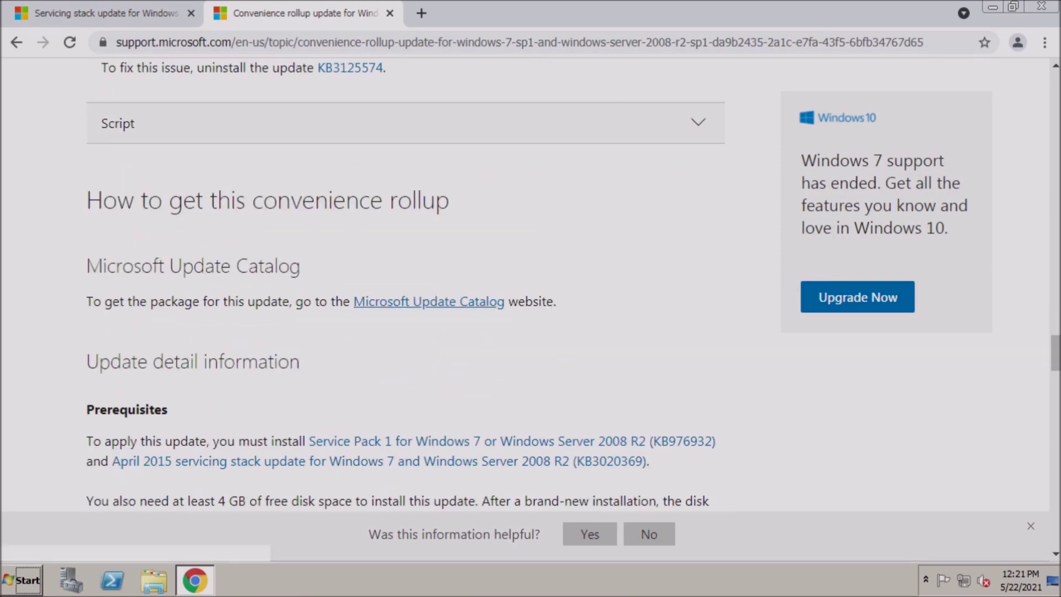
pyautogui.click(464, 301)
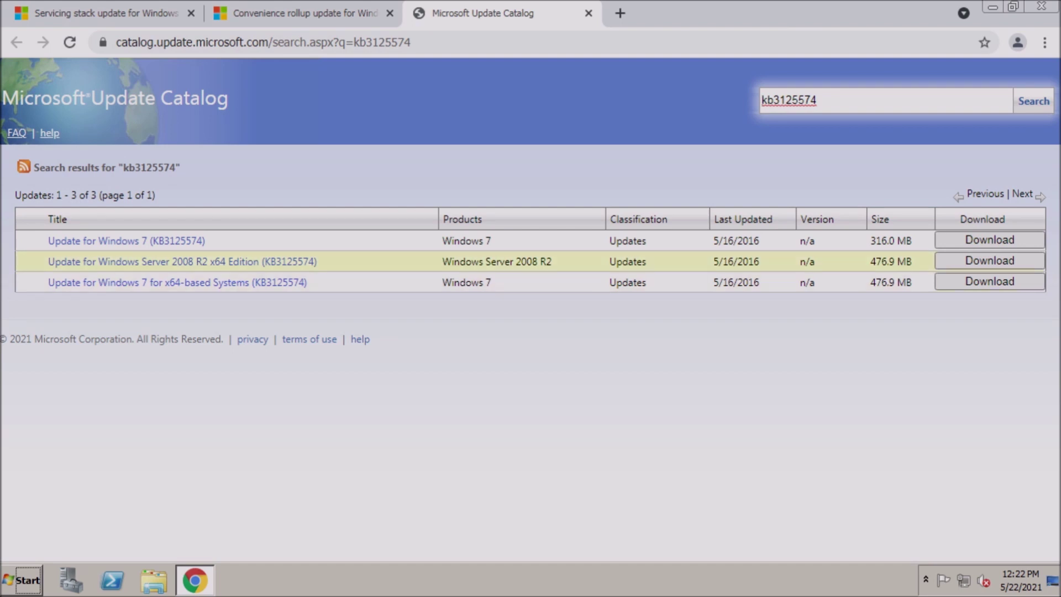
# Step: Download the KB3125574 update for Windows Server 2008 R2 x64 Edition, keep the file and install it
pyautogui.click(988, 261)
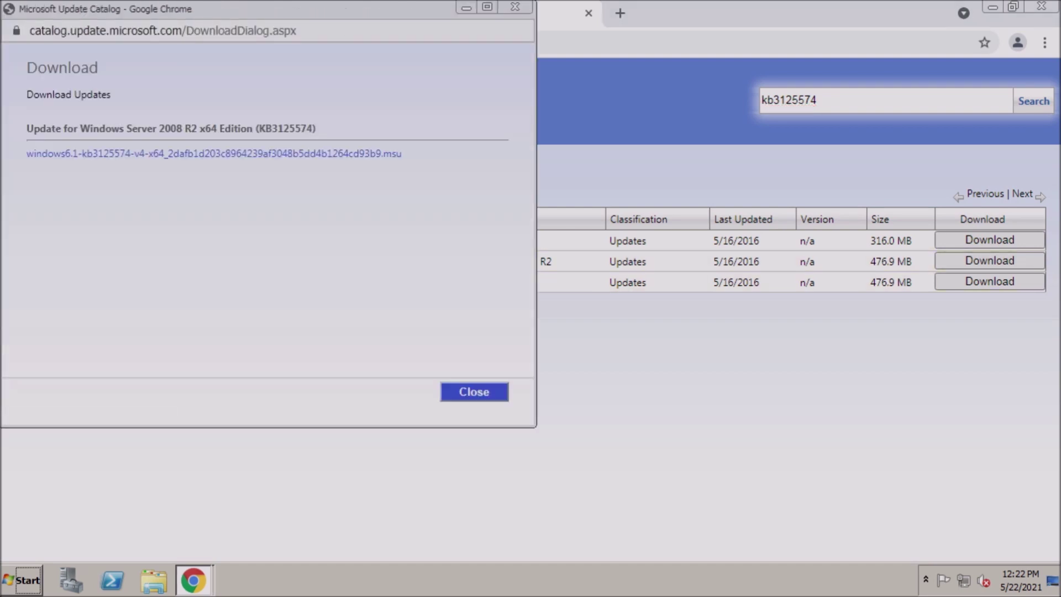
pyautogui.click(214, 154)
pyautogui.click(258, 404)
pyautogui.click(260, 431)
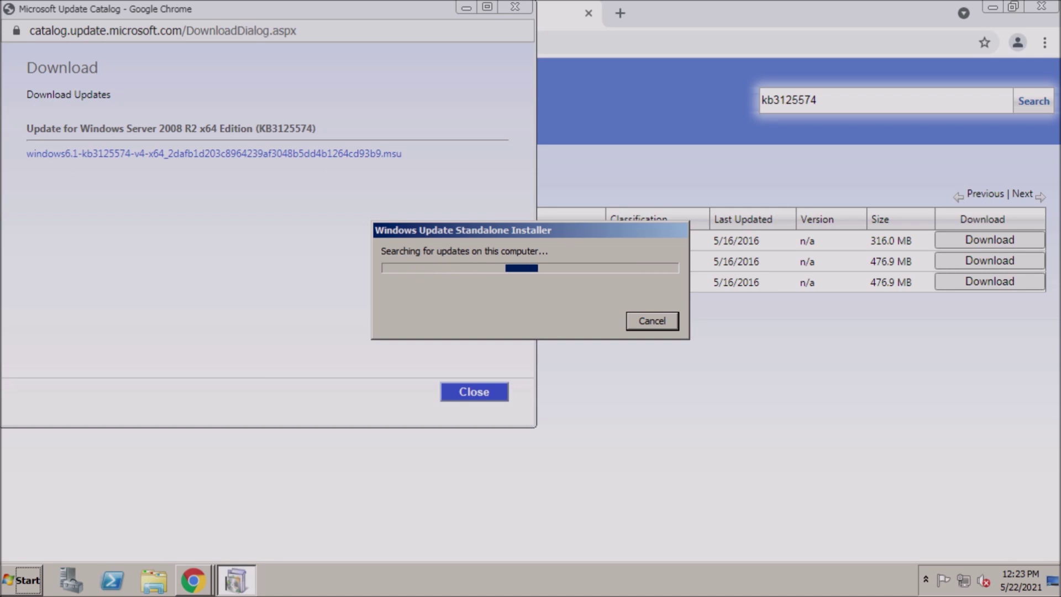
pyautogui.press('Return')
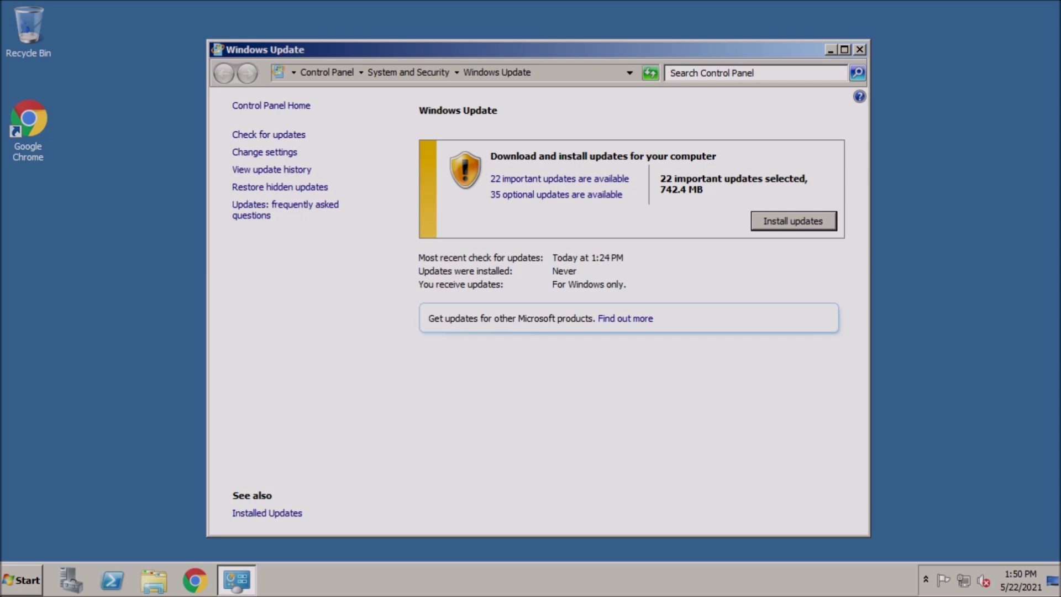
# Step: Review the full lists of available important and optional updates for Windows Server 2008 R2 in Windows Update
pyautogui.click(559, 178)
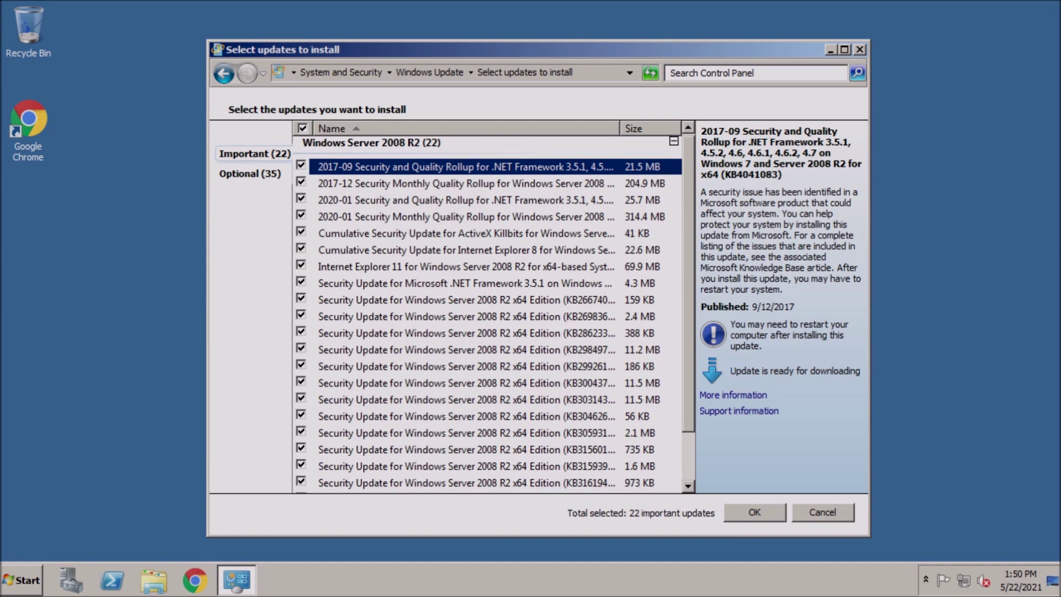
pyautogui.scroll(-2, 486, 315)
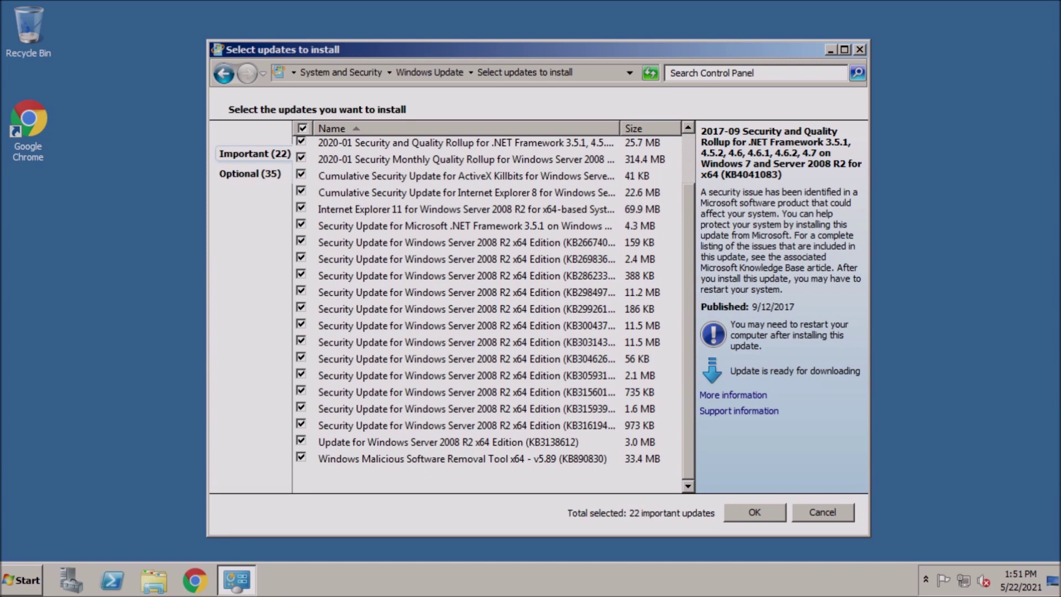
pyautogui.scroll(2, 487, 310)
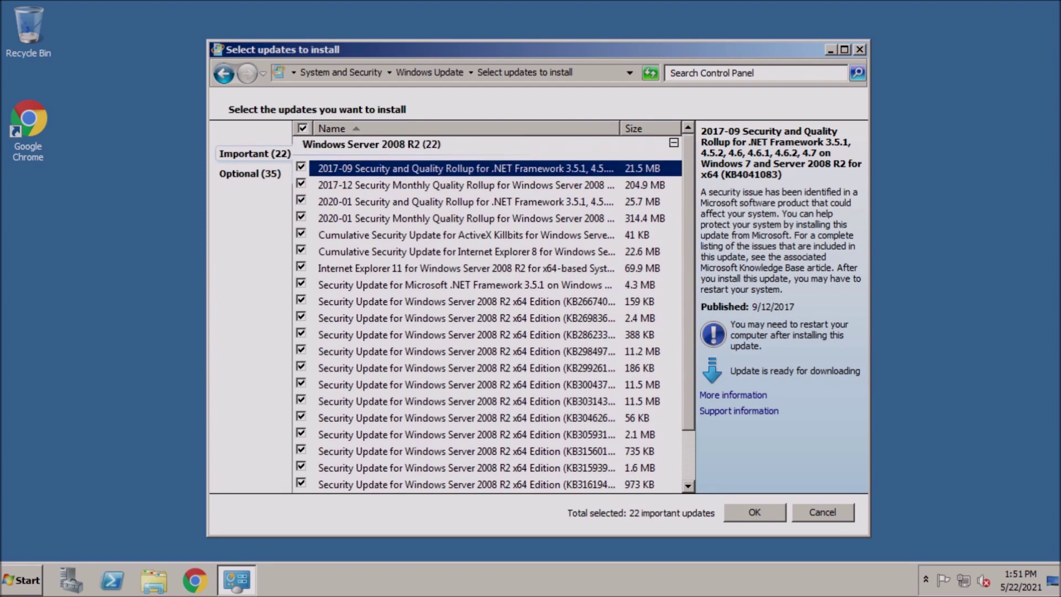
pyautogui.click(250, 173)
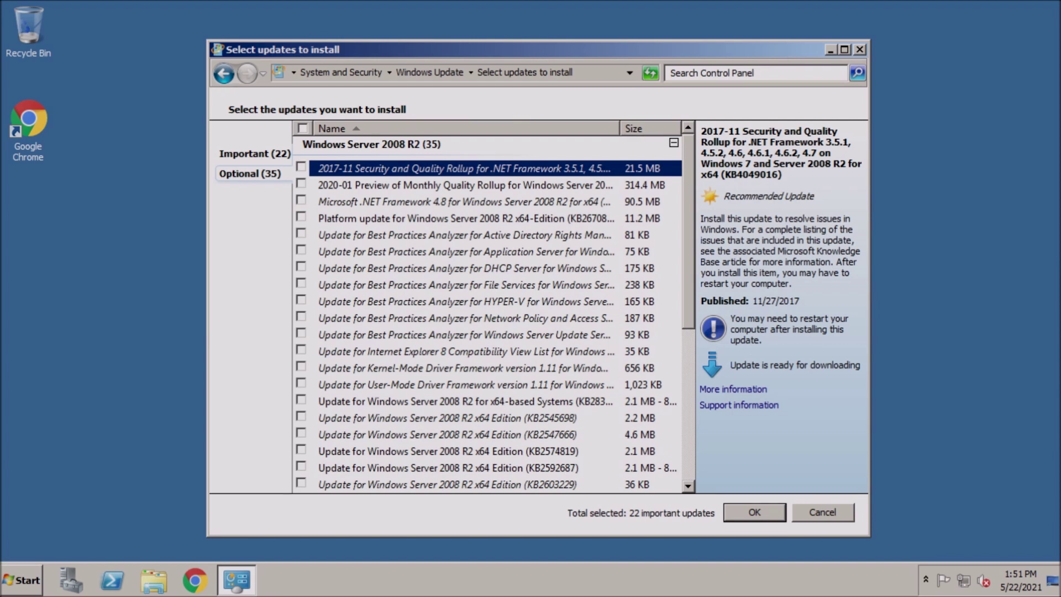
pyautogui.scroll(-2, 486, 310)
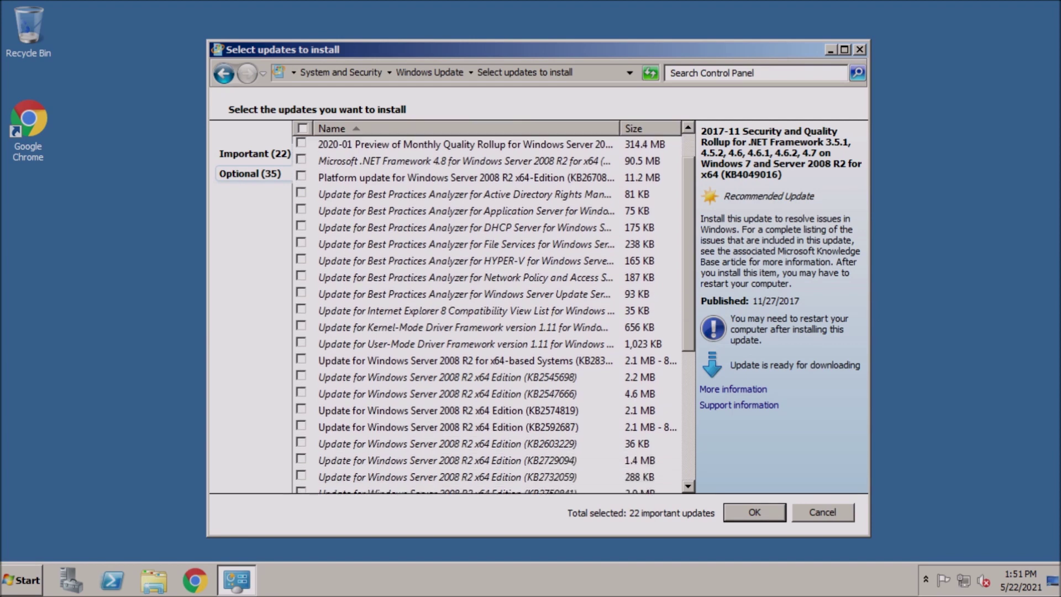
pyautogui.scroll(-5, 486, 309)
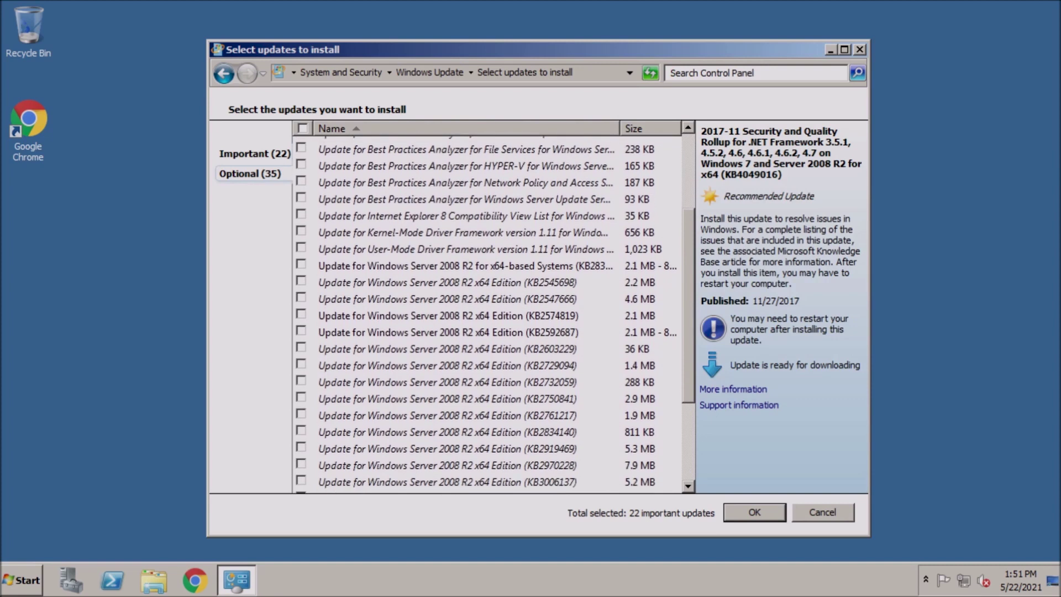
pyautogui.scroll(-3, 486, 309)
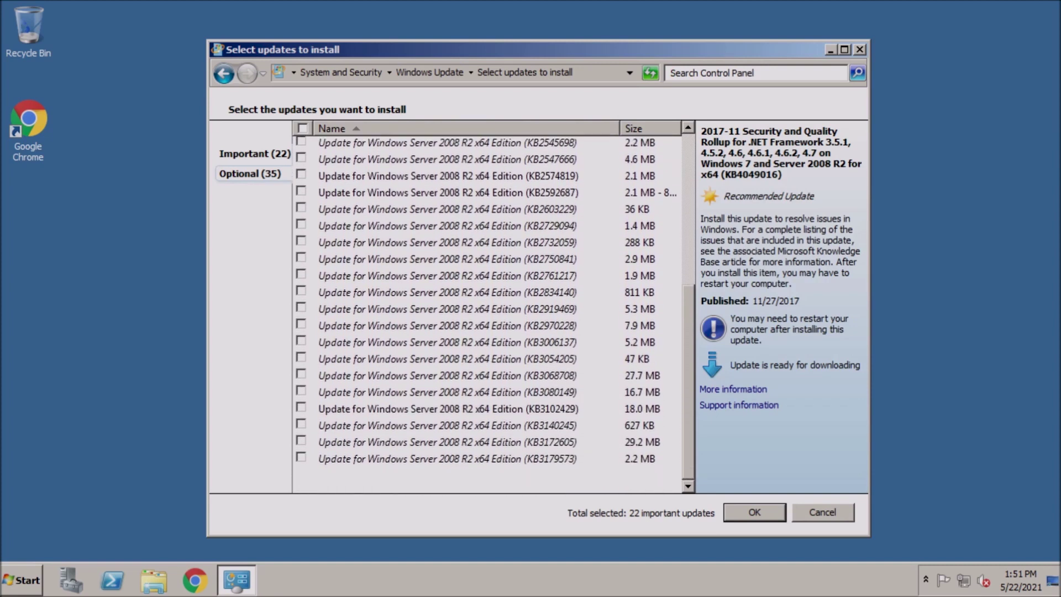